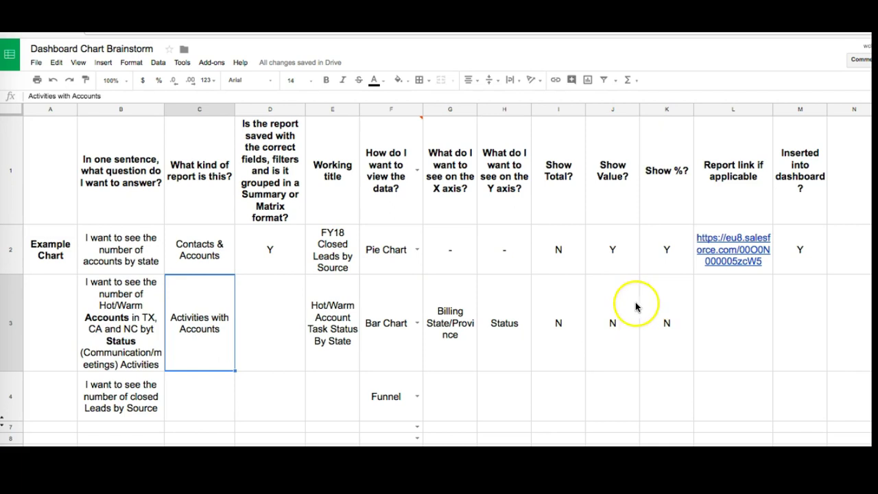
Review row 3 of the sheet: Activities with Accounts type, working title, Bar Chart, Billing State/Province by Status.
click(142, 332)
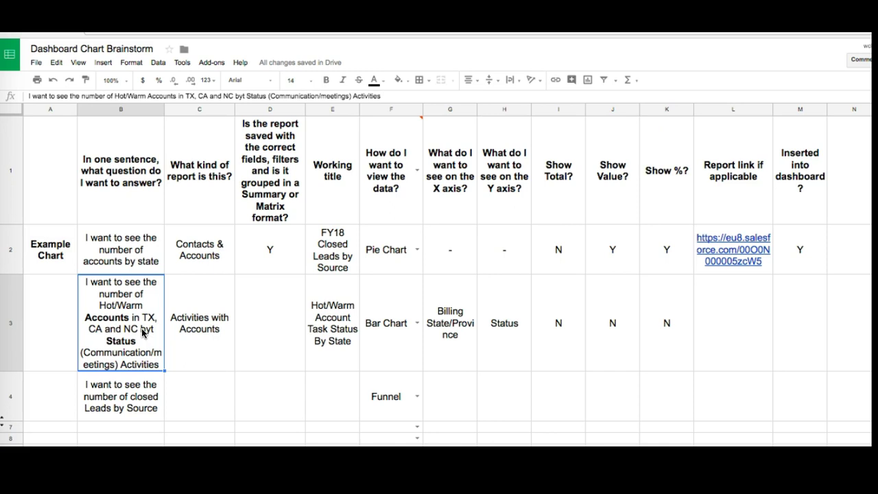
click(199, 326)
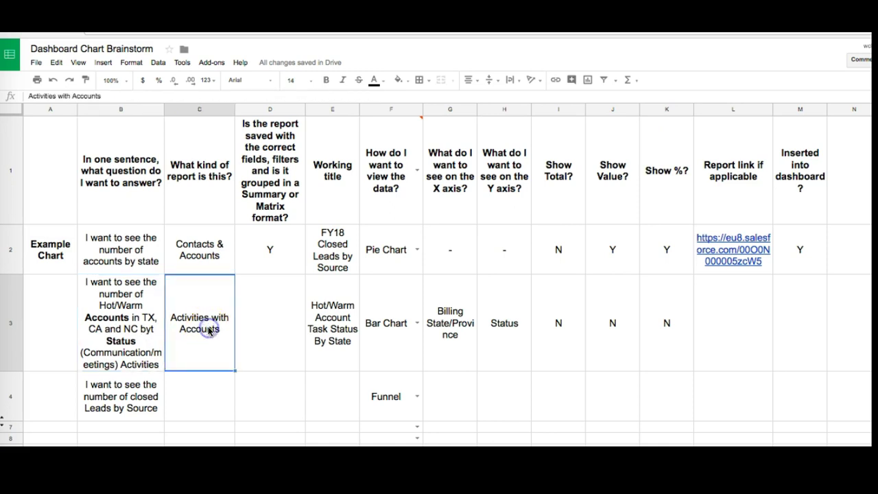
click(133, 331)
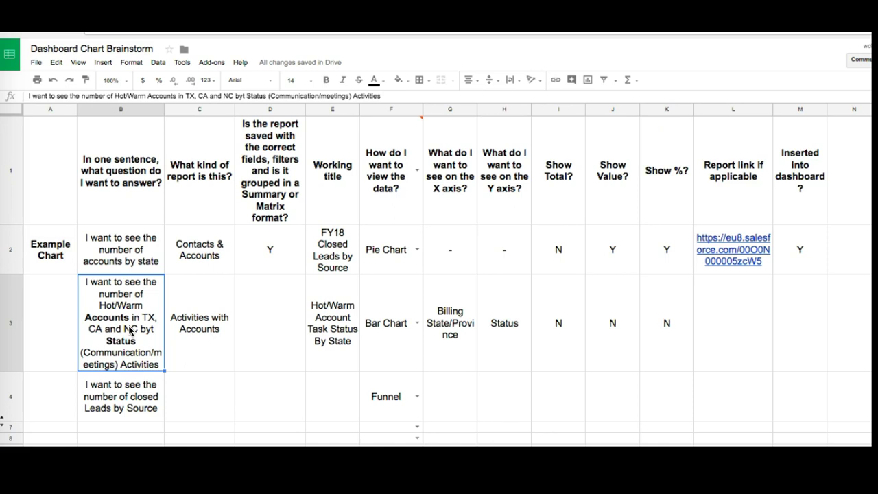
click(214, 316)
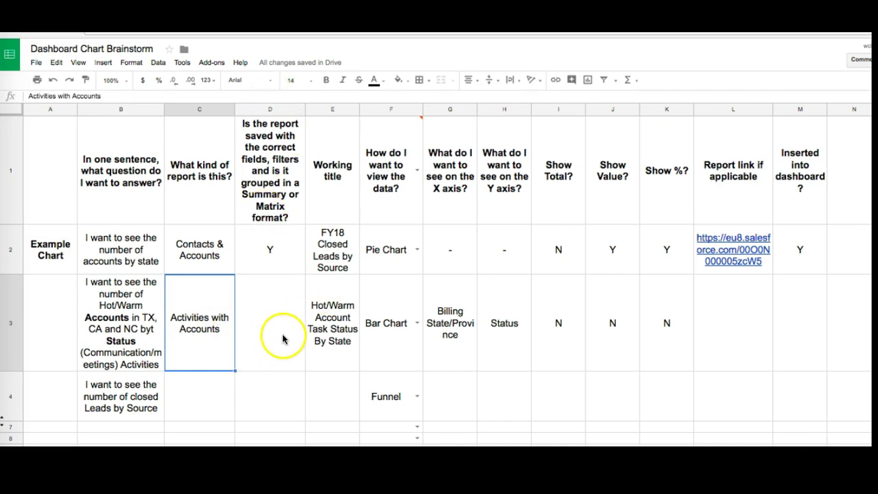
click(331, 336)
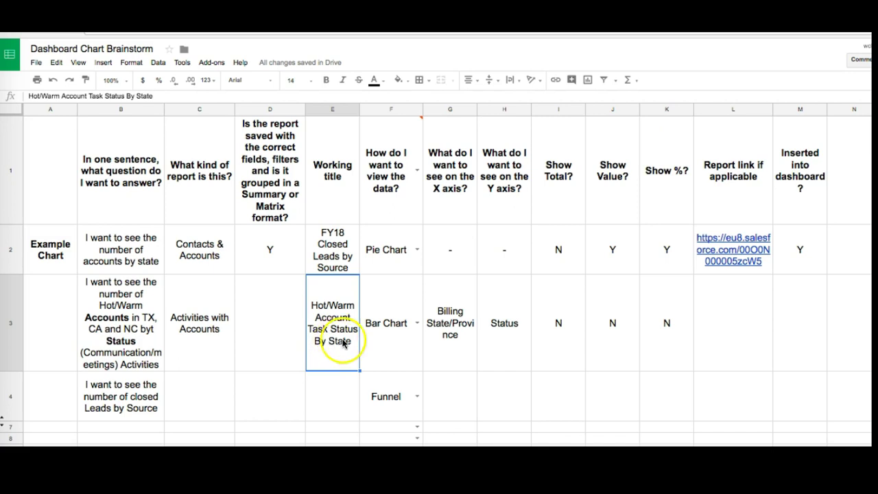
click(383, 338)
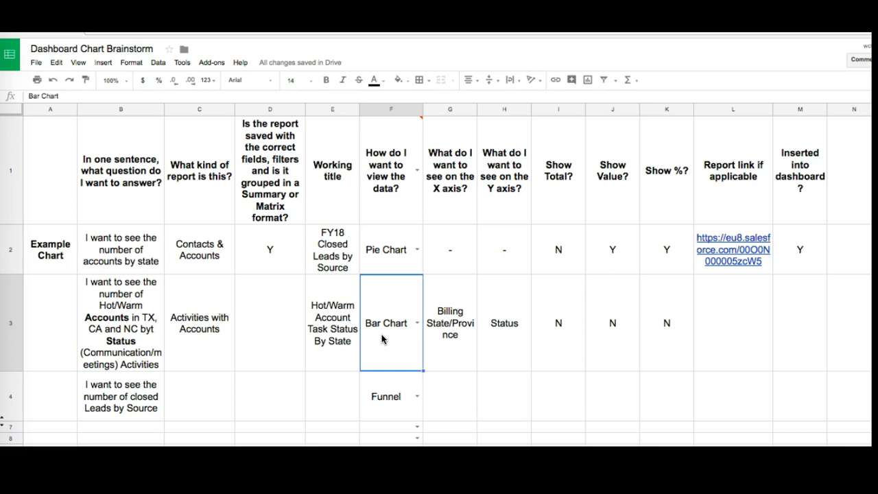
click(447, 334)
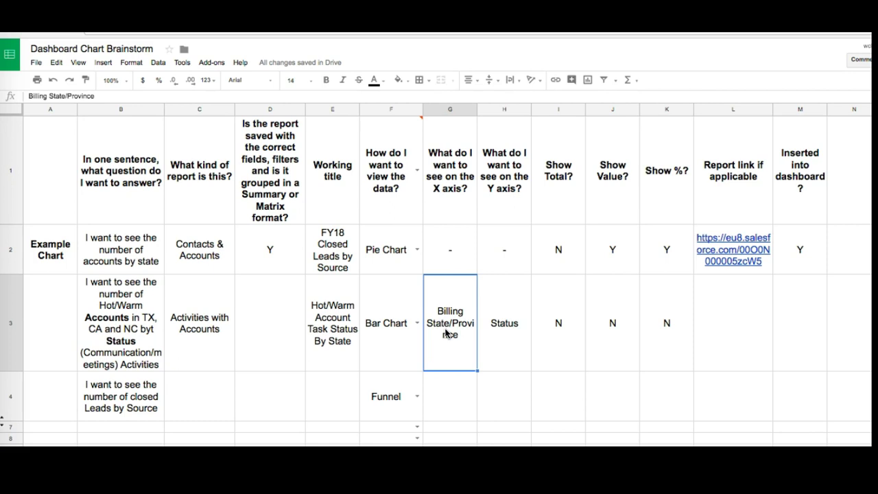
click(489, 325)
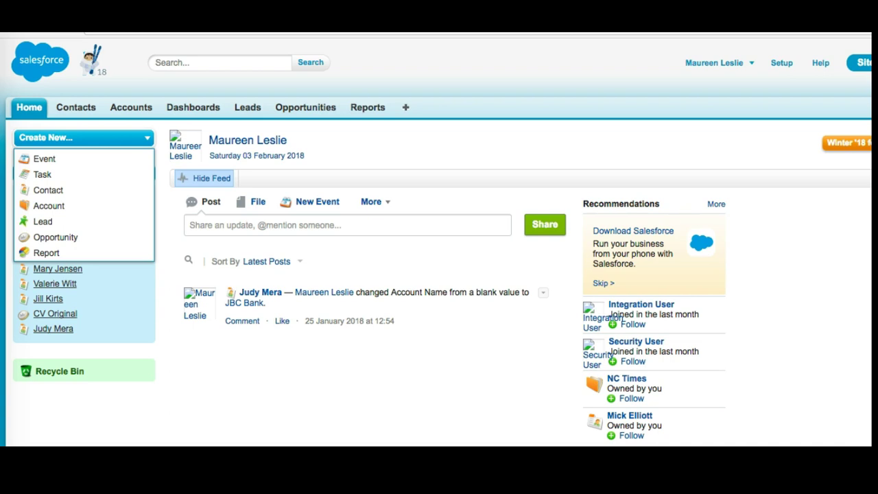
Find 'report' on the All Tabs page and go to the Reports tab.
click(149, 139)
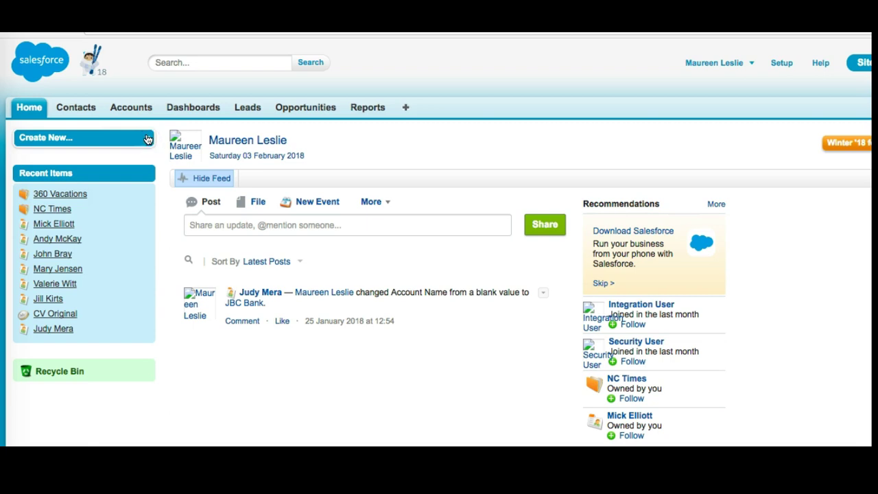
click(148, 140)
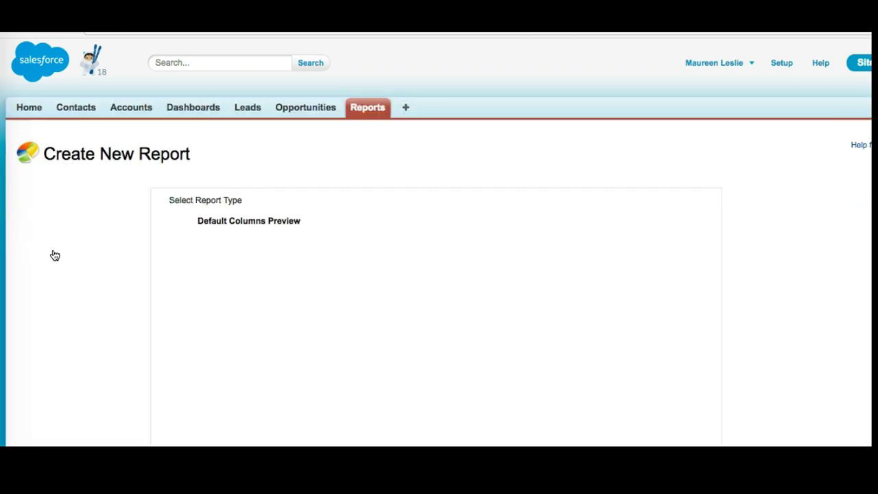
click(408, 111)
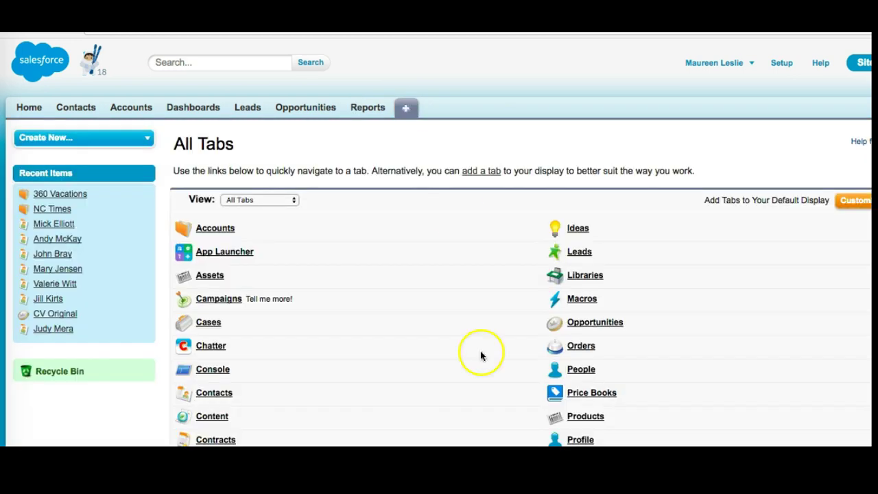
key(super+f)
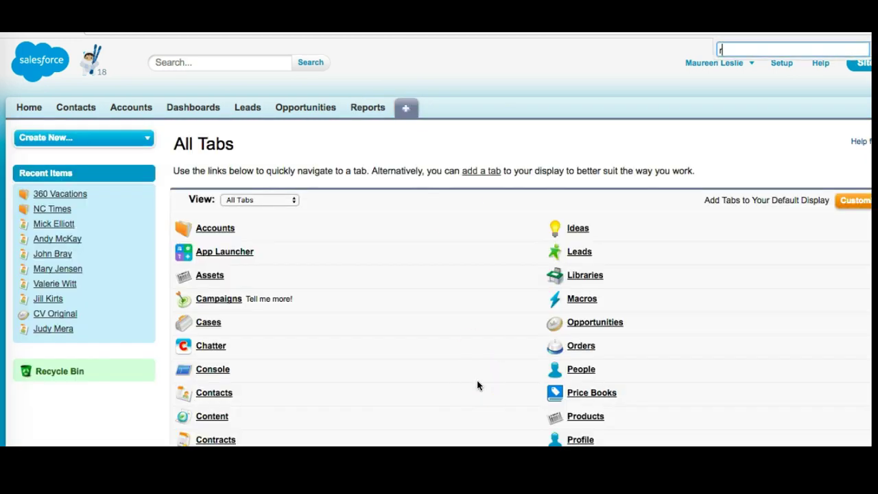
text(report)
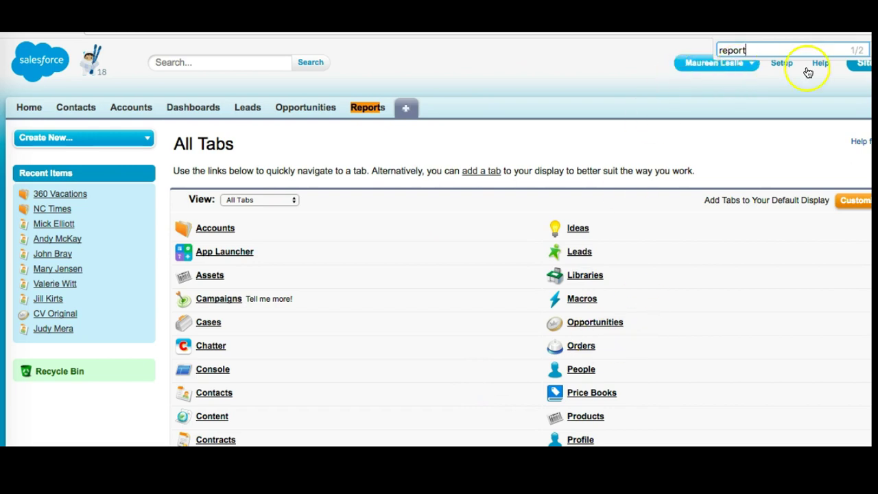
key(Return)
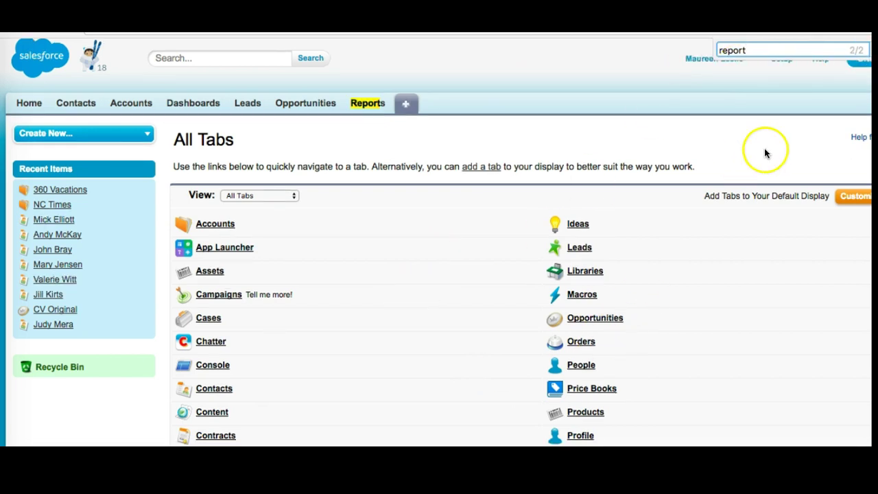
key(Return)
scroll(441, 387, down, 2)
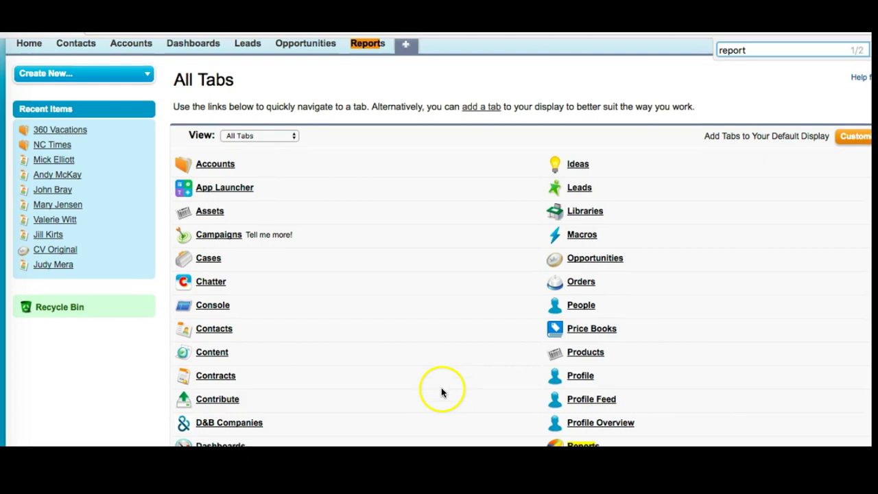
key(Escape)
key(Return)
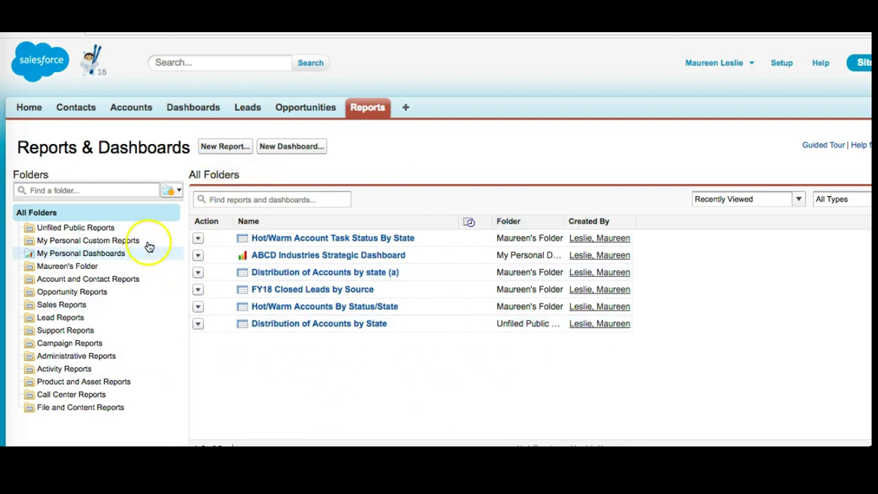
Start a new report of the Activities with Accounts type, found by searching 'activities'.
click(214, 146)
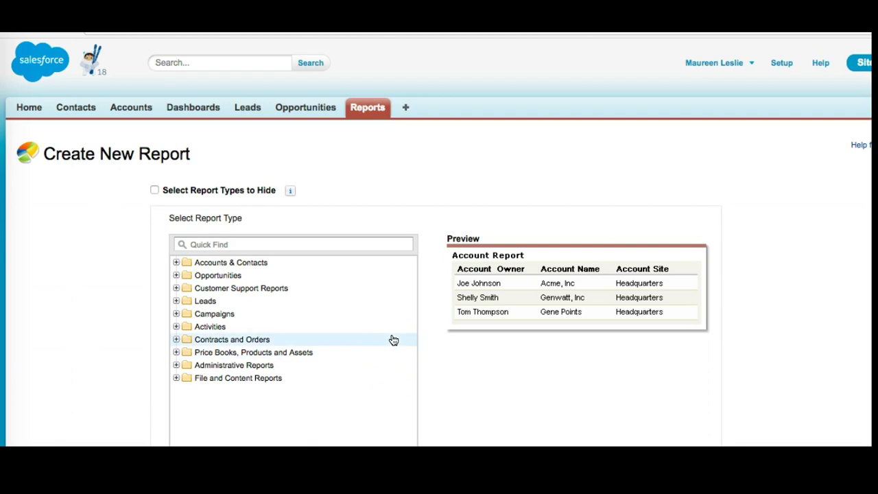
click(315, 63)
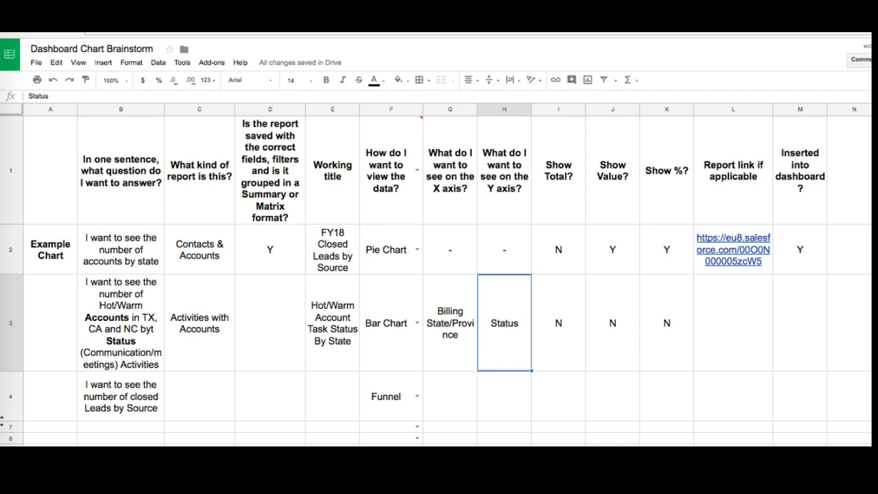
click(188, 323)
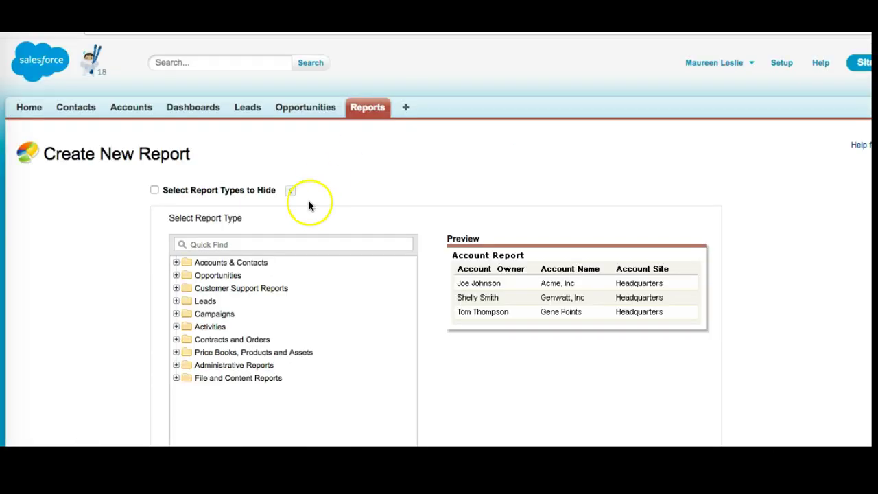
click(286, 244)
text(ac)
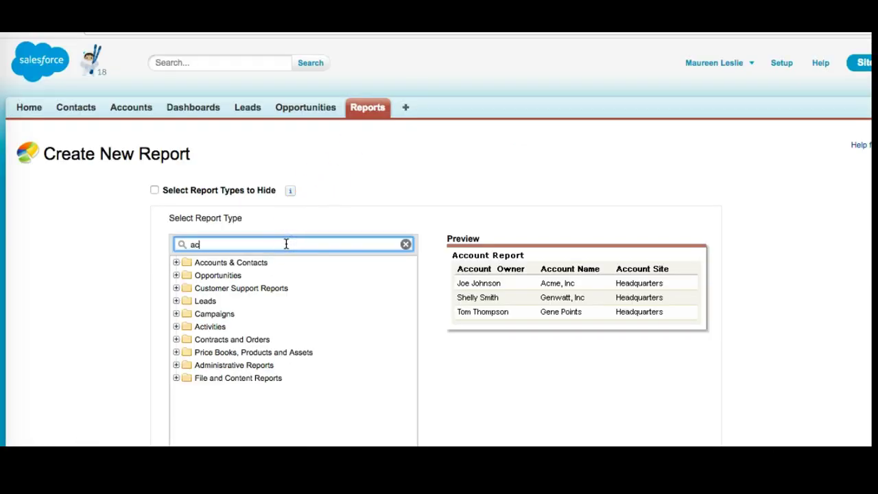
text(tivities)
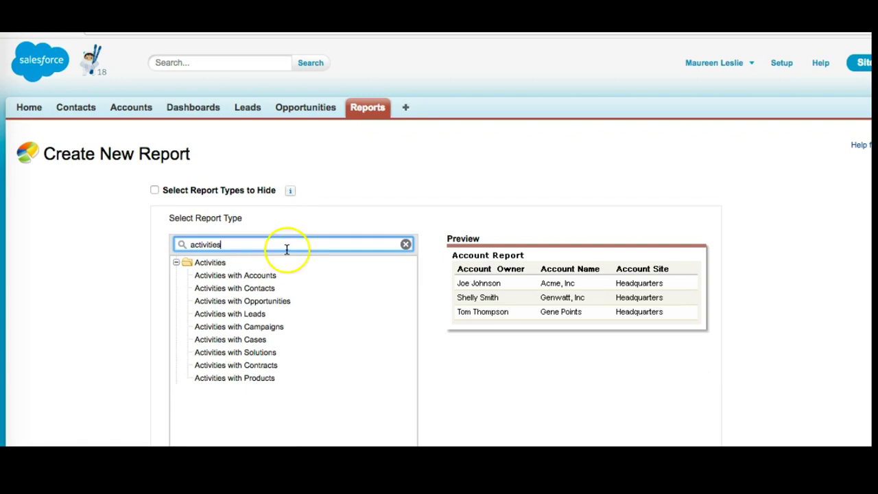
click(219, 280)
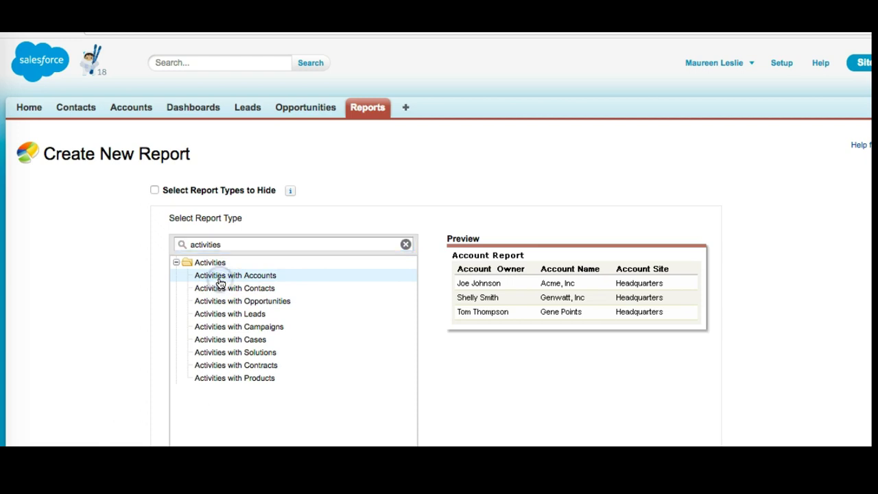
scroll(503, 372, down, 3)
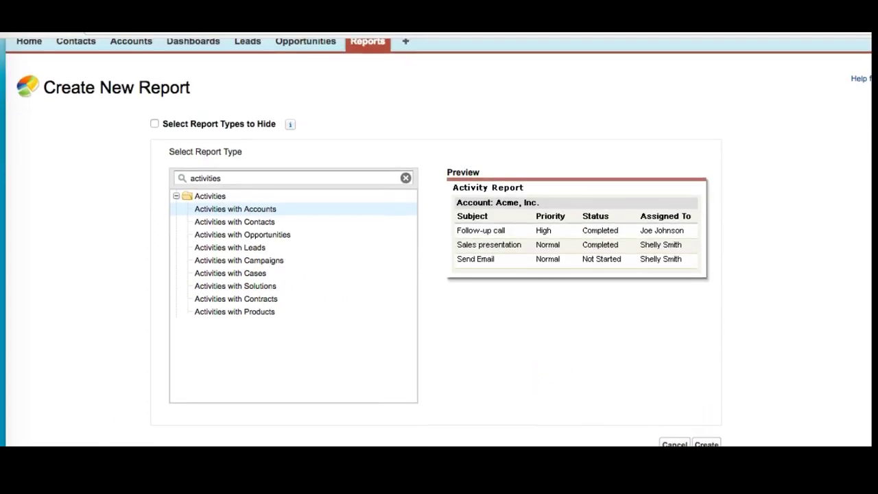
click(707, 444)
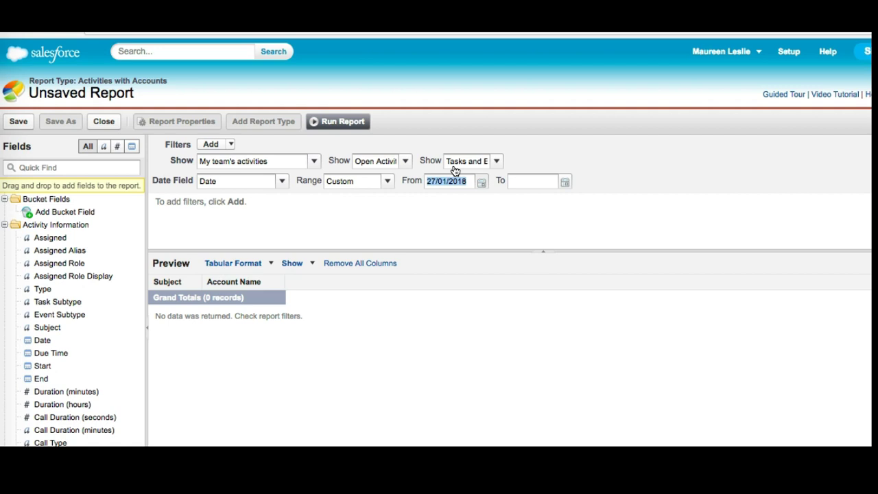
Name the report from the sheet's working title, replacing 'Task' with 'Activit'.
click(19, 122)
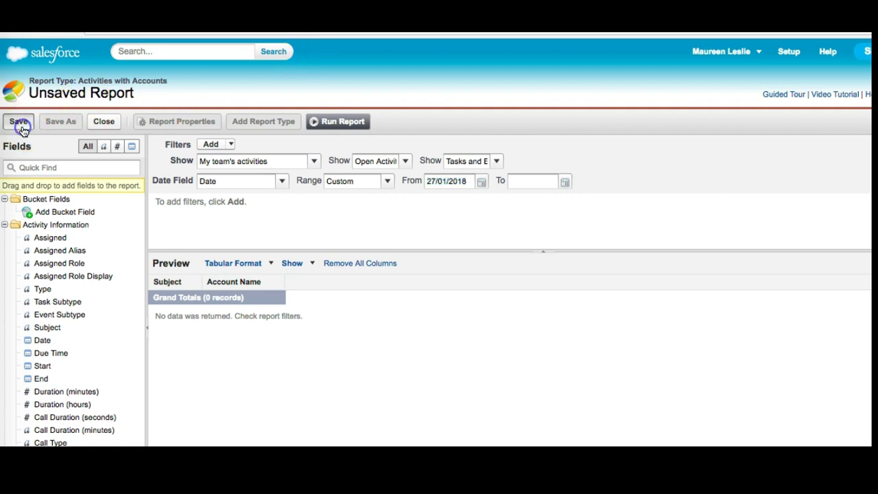
click(437, 201)
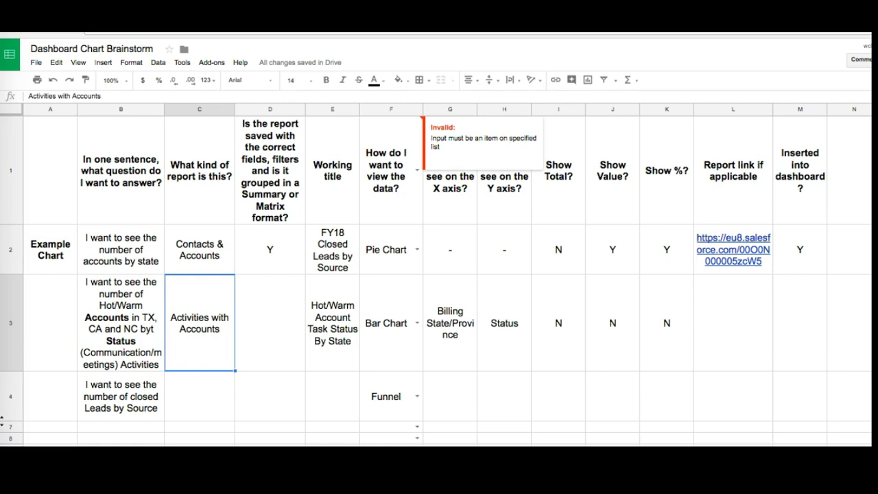
click(339, 330)
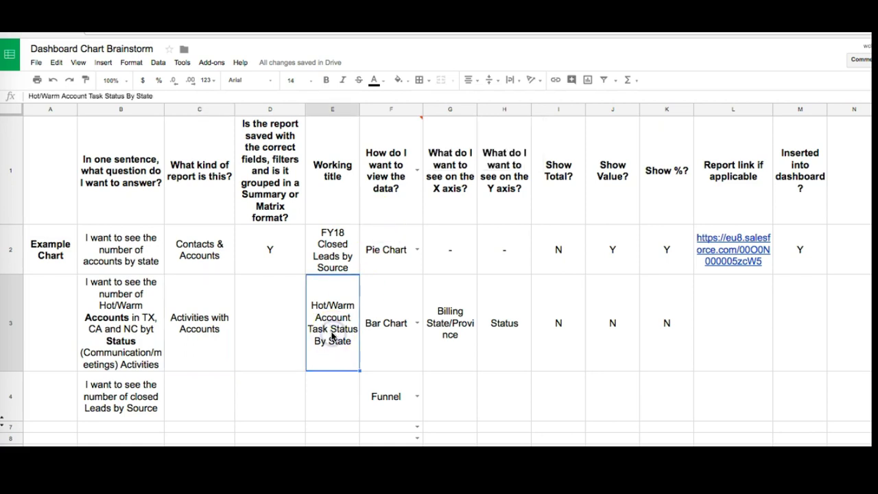
key(ctrl+c)
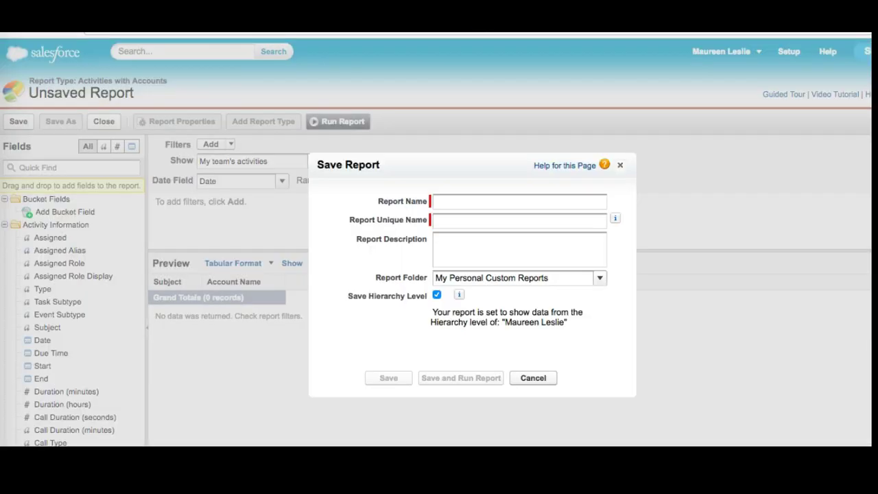
key(ctrl+v)
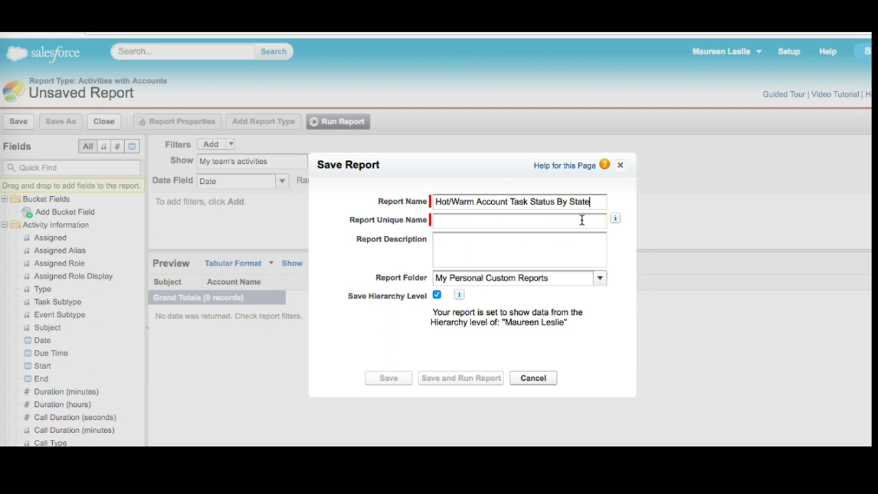
click(518, 199)
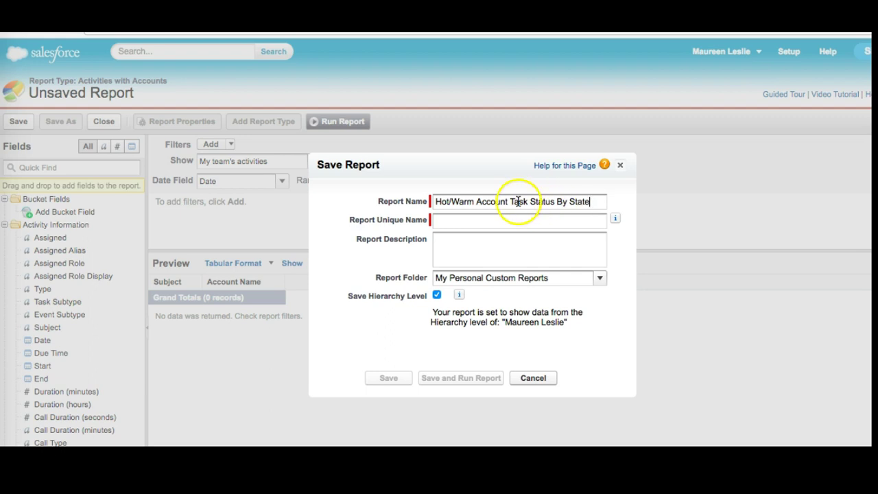
double_click(518, 200)
text(Activit)
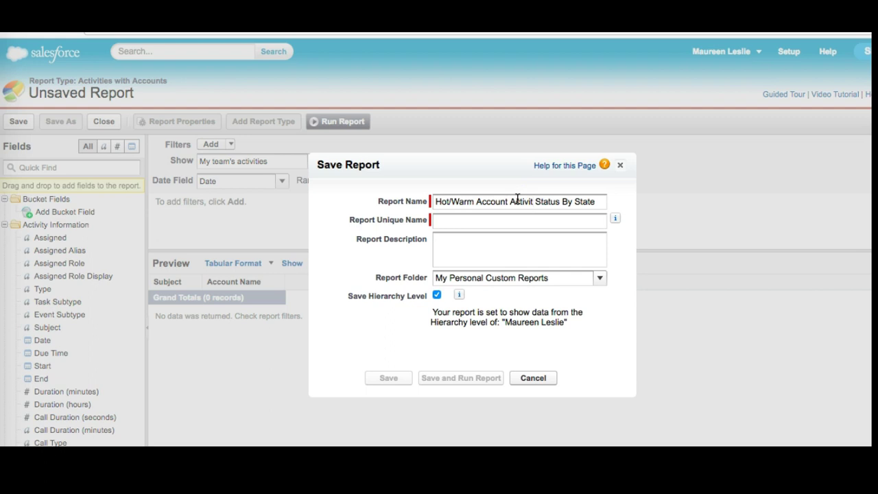
Put the report in the personal report folder and save it.
click(543, 278)
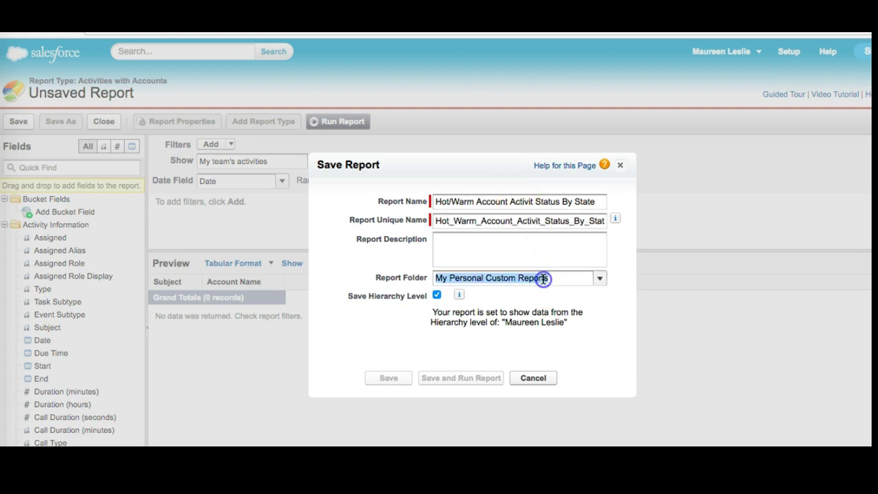
click(596, 279)
click(516, 325)
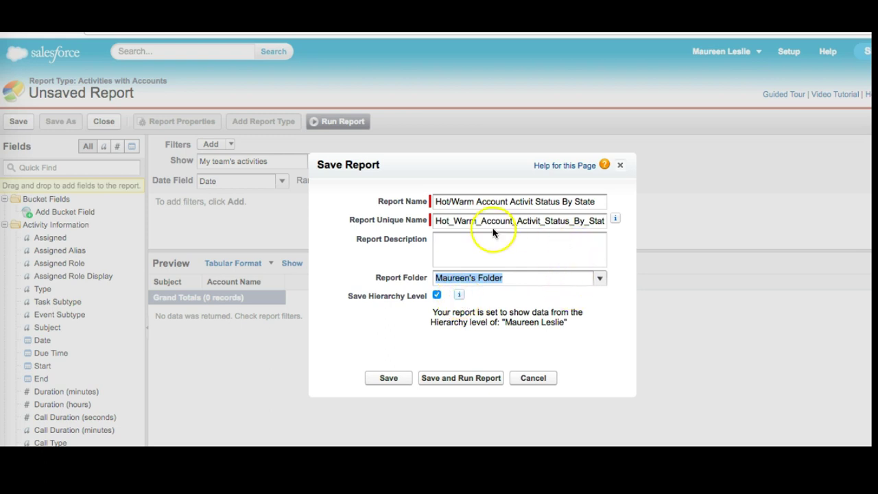
click(390, 379)
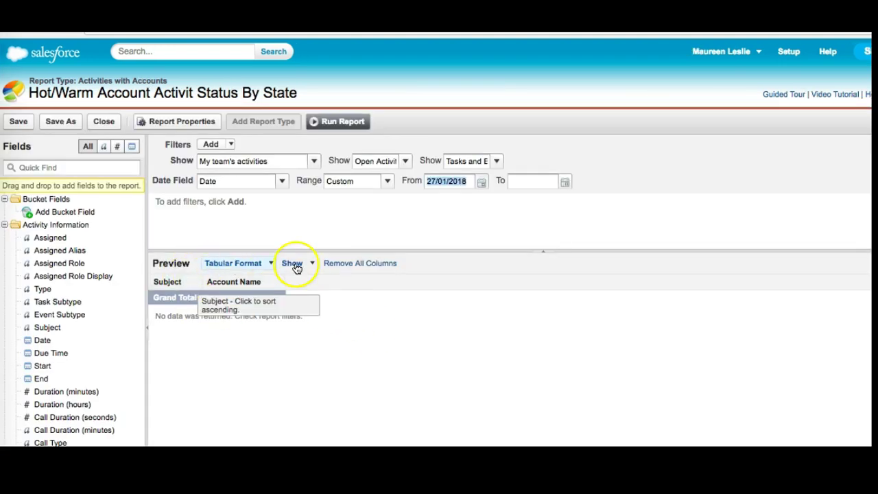
Remove all columns, filter to All activities, All Time, Open & Completed Activities, and save.
click(367, 264)
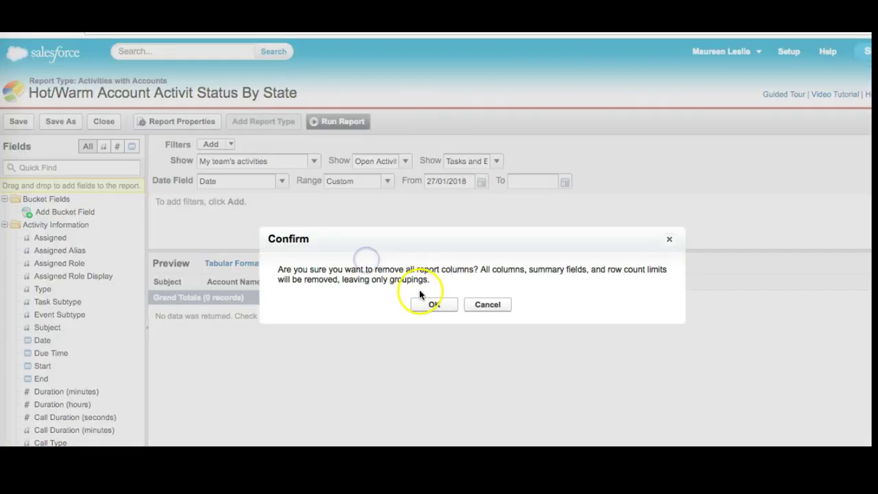
click(423, 304)
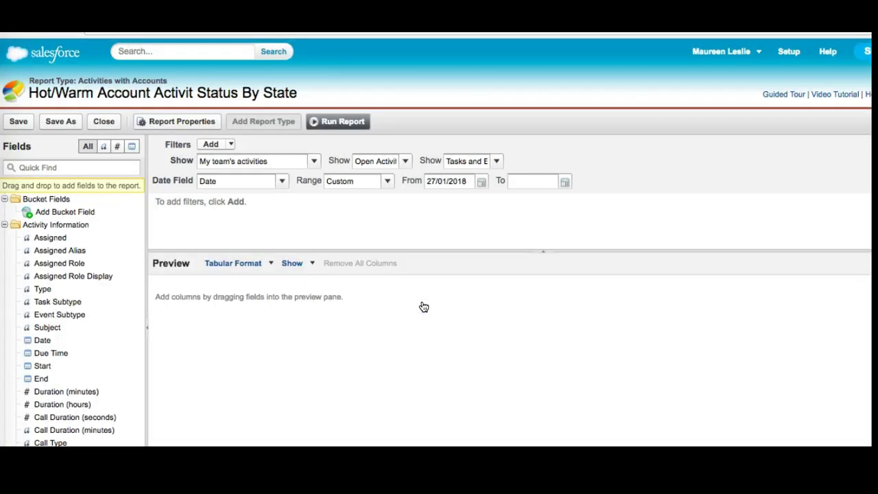
click(314, 162)
click(223, 215)
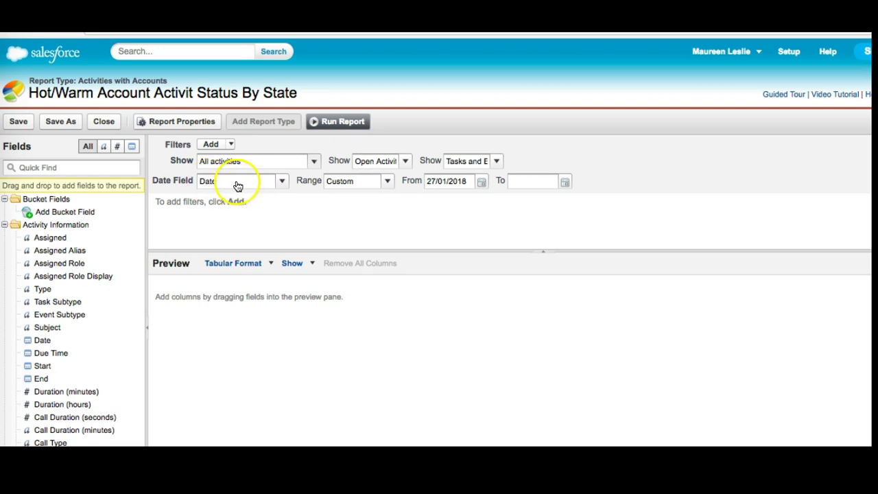
click(386, 181)
click(348, 195)
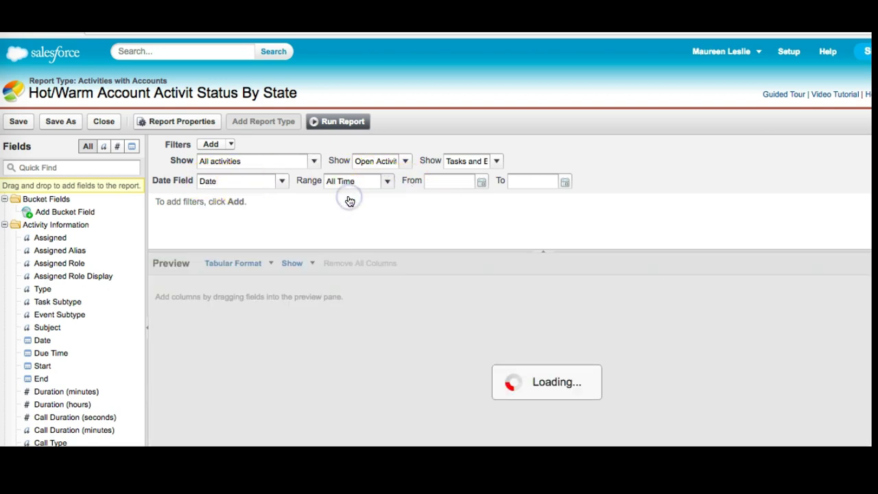
click(406, 162)
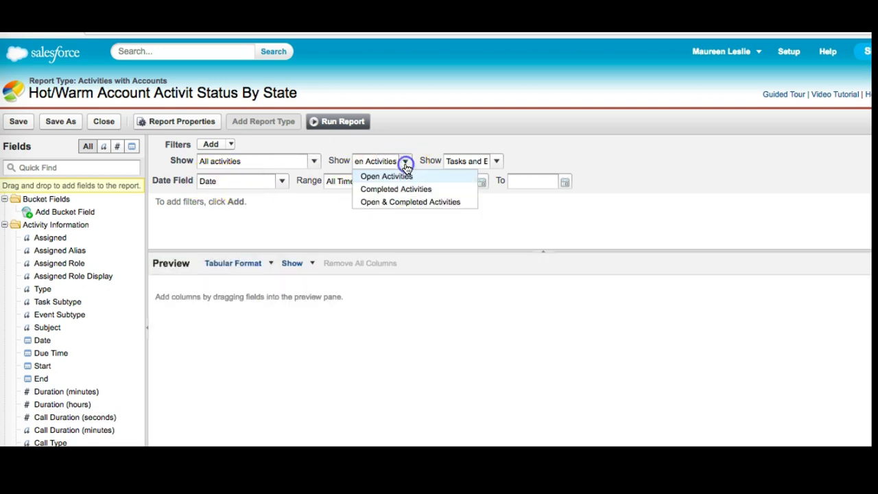
click(380, 202)
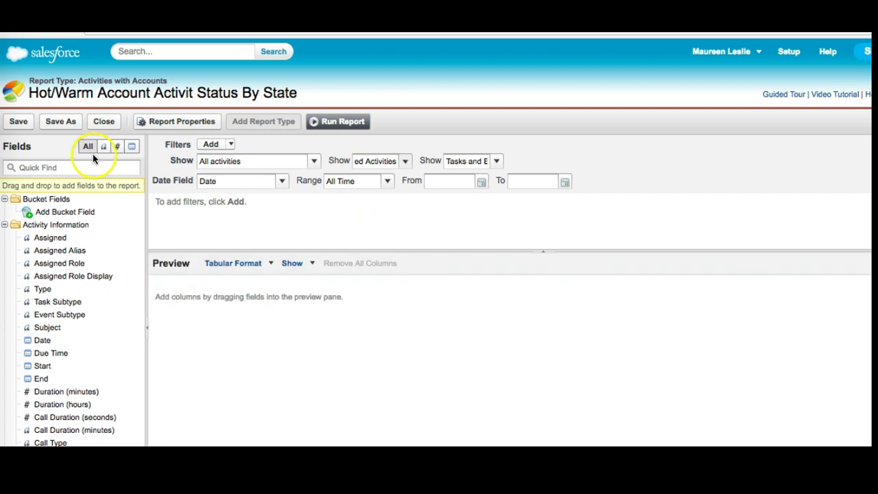
click(17, 122)
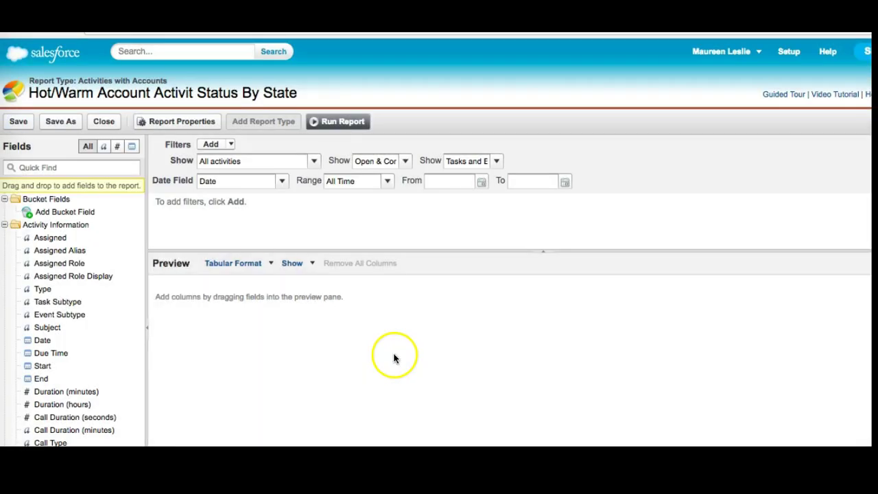